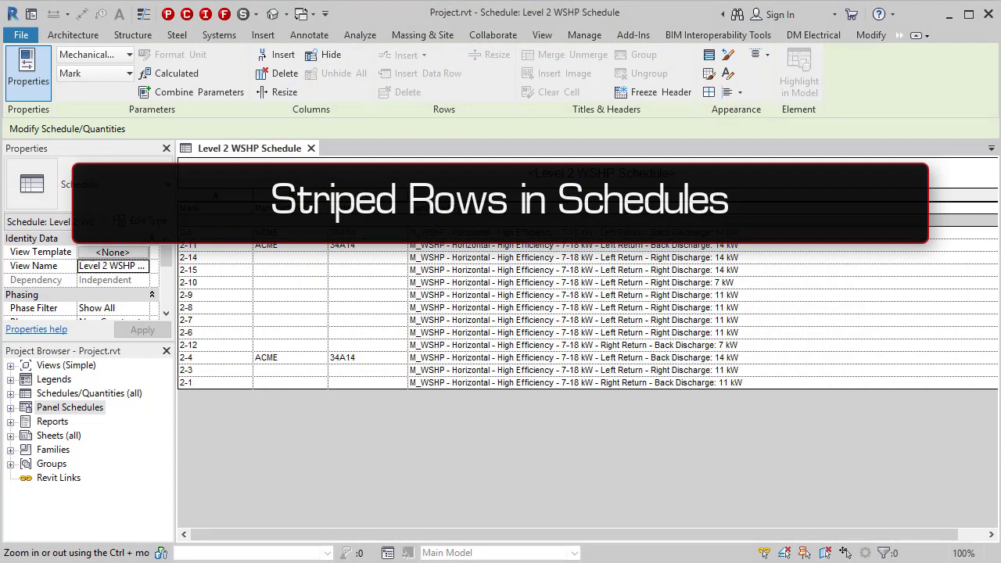
pyautogui.click(709, 54)
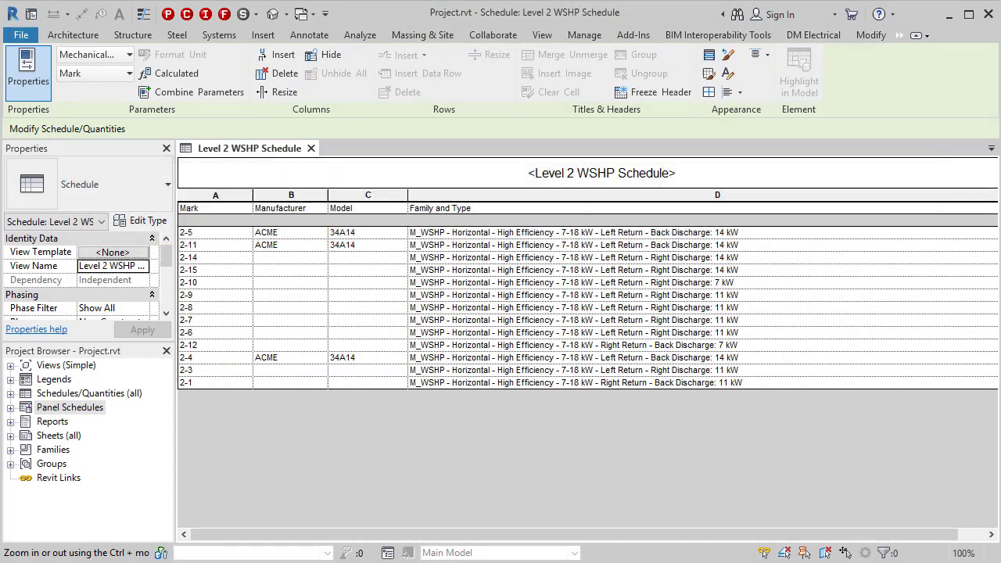
pyautogui.click(708, 55)
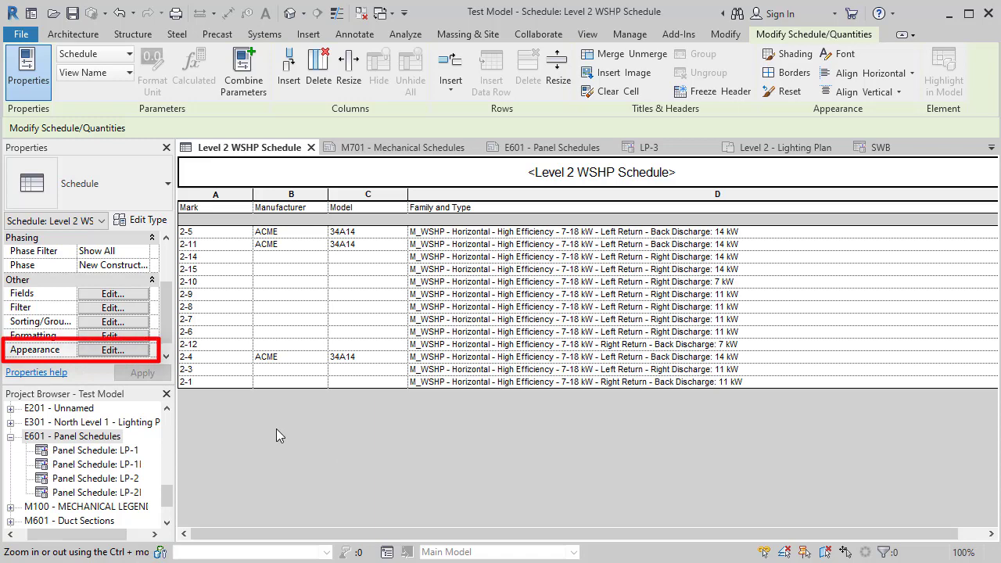
# - In the Level 2 WSHP Schedule's appearance settings, choose First Row Stripe Color with grey RGB 192-192-192 and accept the settings
pyautogui.click(112, 350)
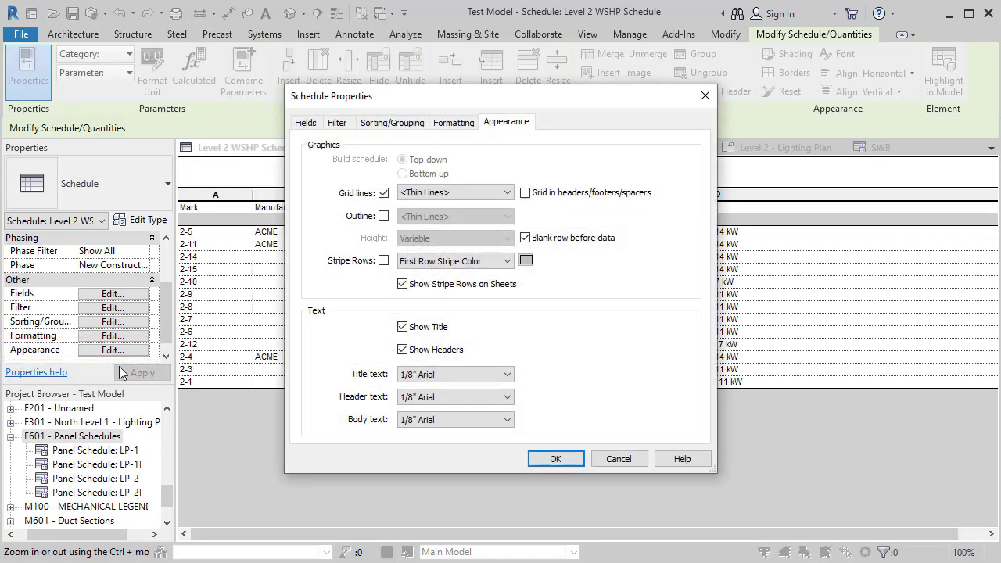
pyautogui.click(507, 261)
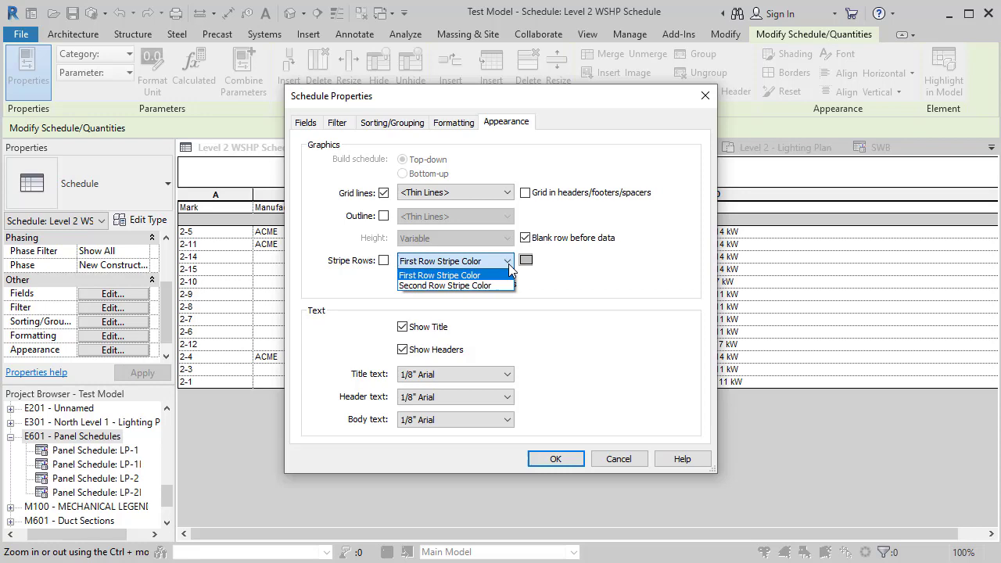
pyautogui.click(453, 275)
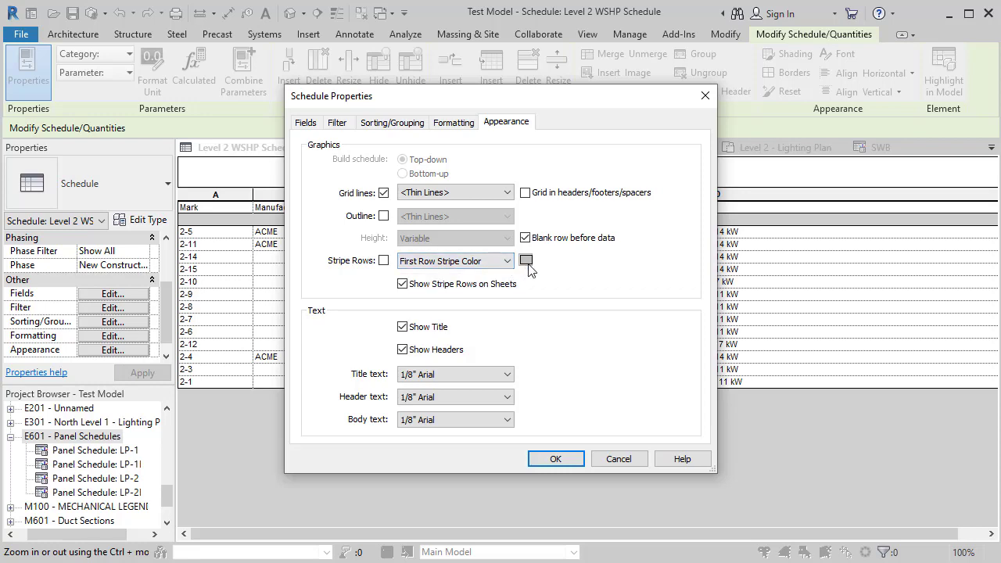
pyautogui.click(525, 259)
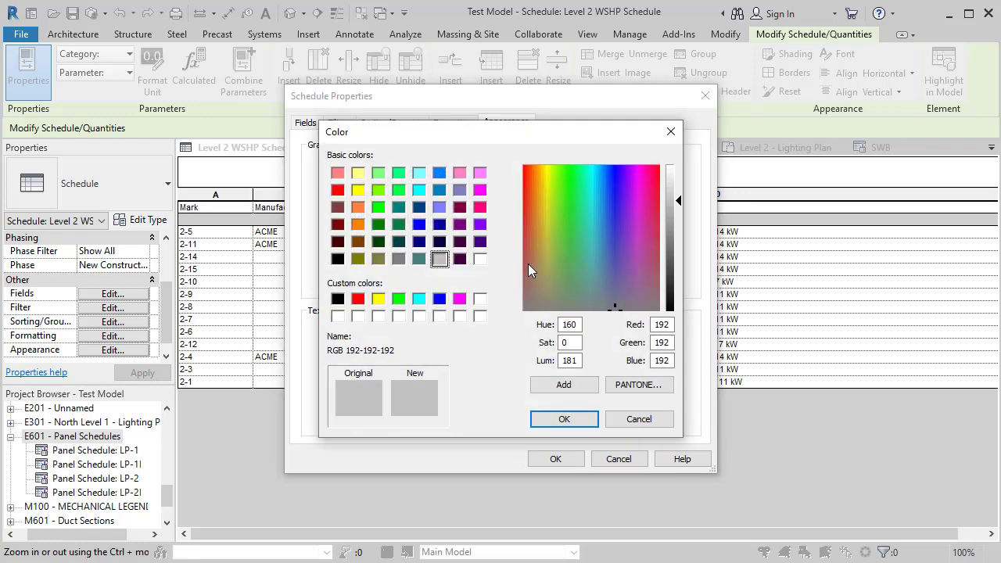
pyautogui.click(566, 421)
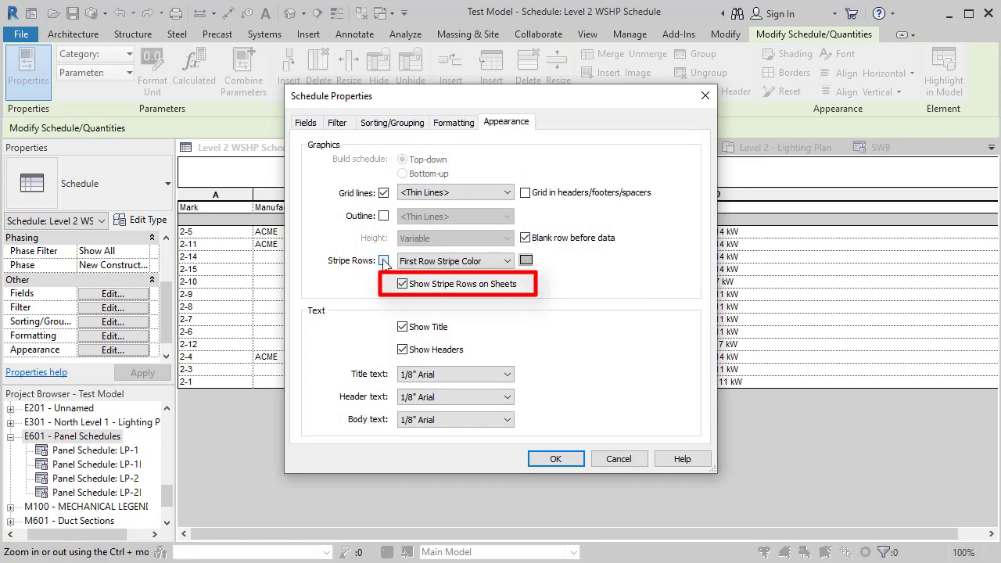
pyautogui.click(557, 459)
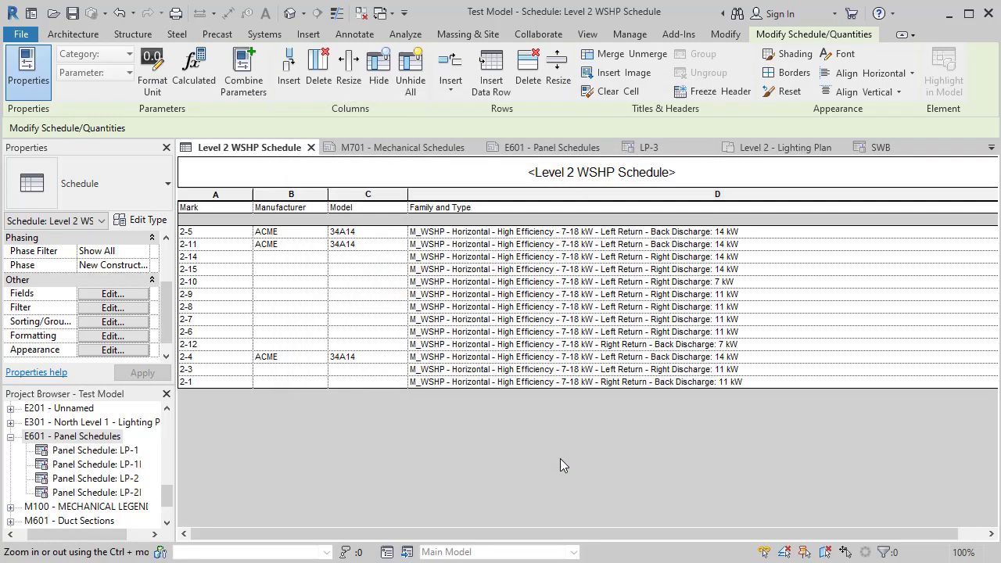
# - View the M701 - Mechanical Schedules sheet and open the LP-2 panel schedule listed under sheet E601
pyautogui.click(408, 148)
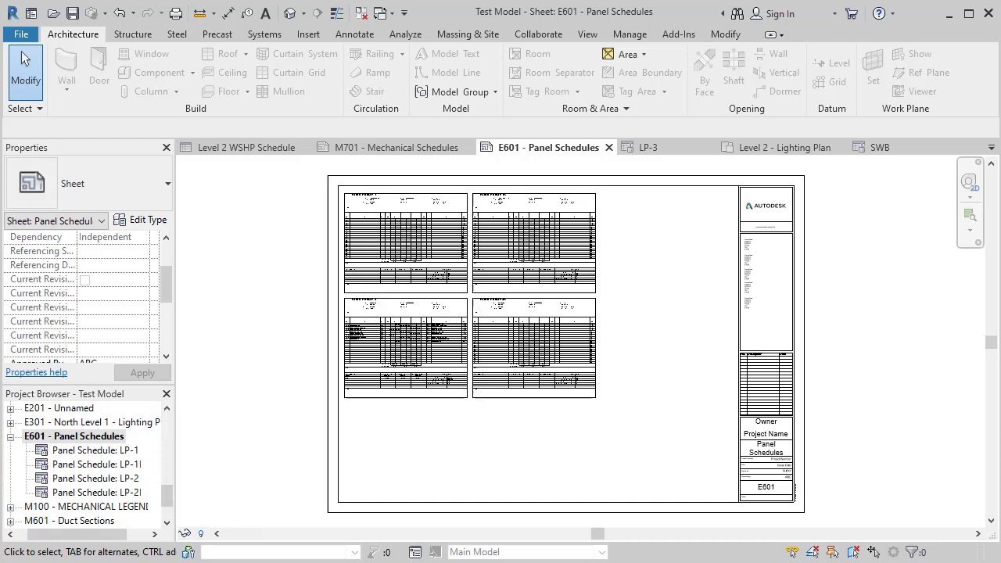
pyautogui.doubleClick(75, 482)
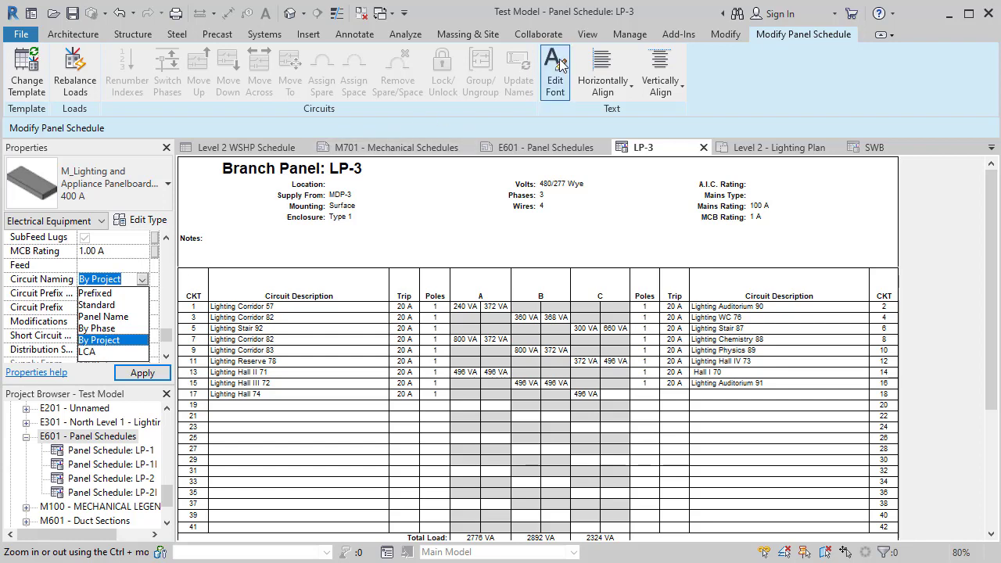
# - Open the LCA circuit naming scheme for editing in the project's Electrical Settings
pyautogui.click(631, 36)
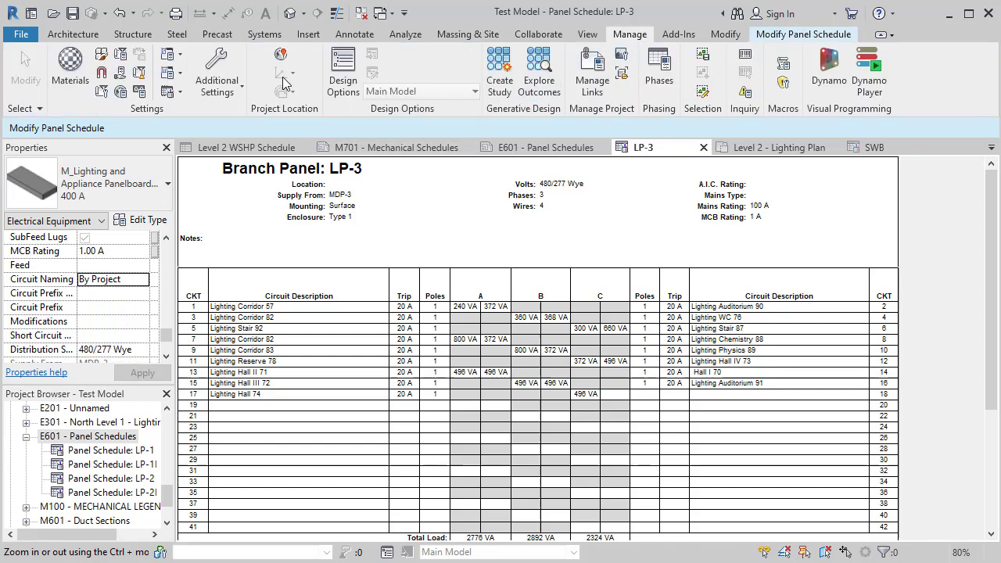
pyautogui.click(179, 78)
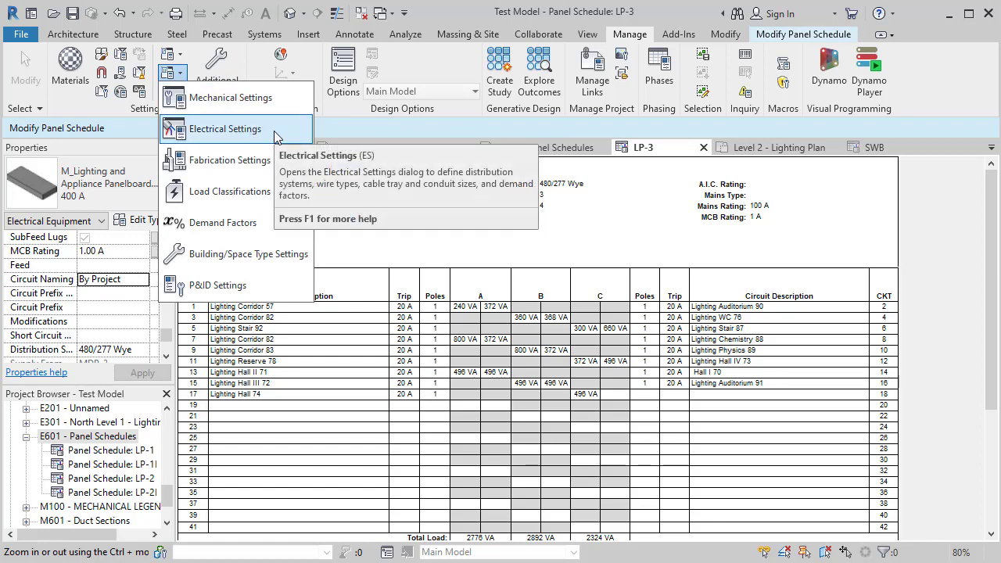
pyautogui.click(225, 129)
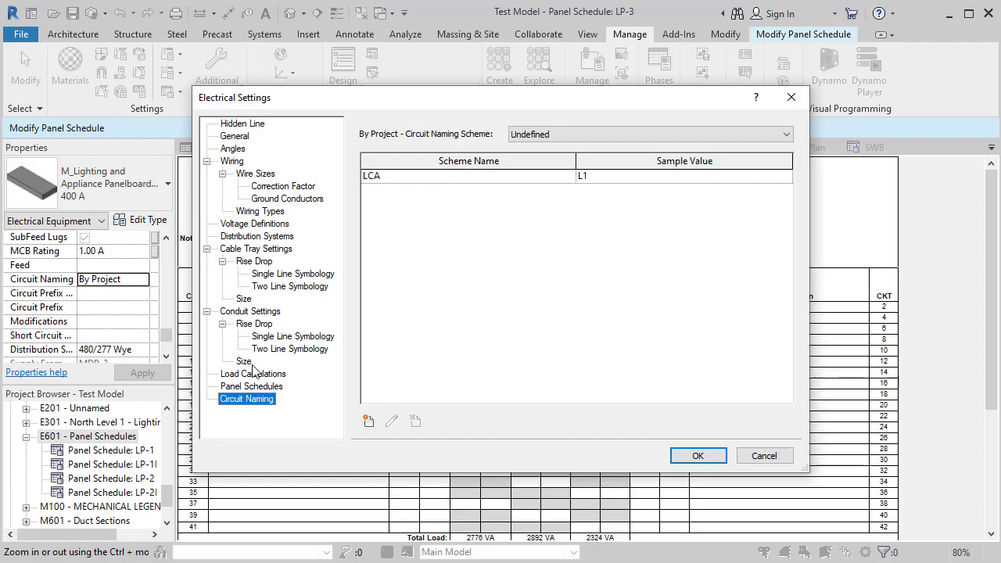
pyautogui.click(505, 179)
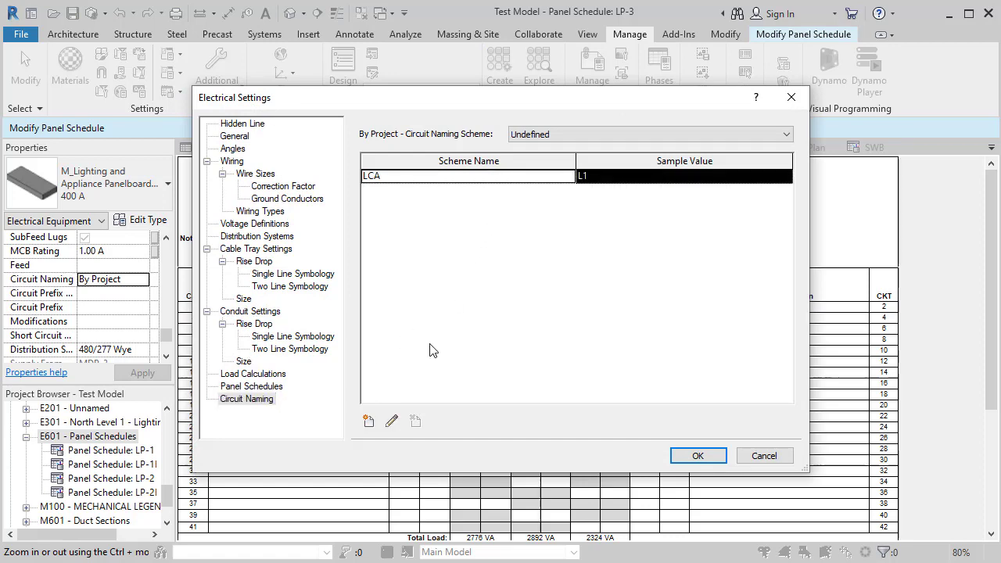
pyautogui.click(392, 422)
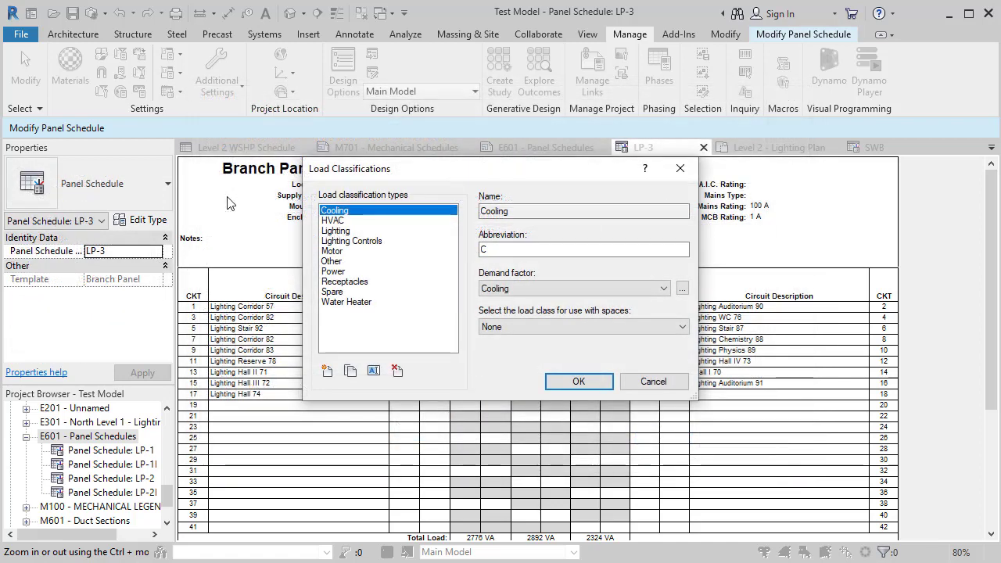
# - Review the abbreviations of the load classifications from Cooling through Lighting Controls
pyautogui.press('Down')
pyautogui.press('Down')
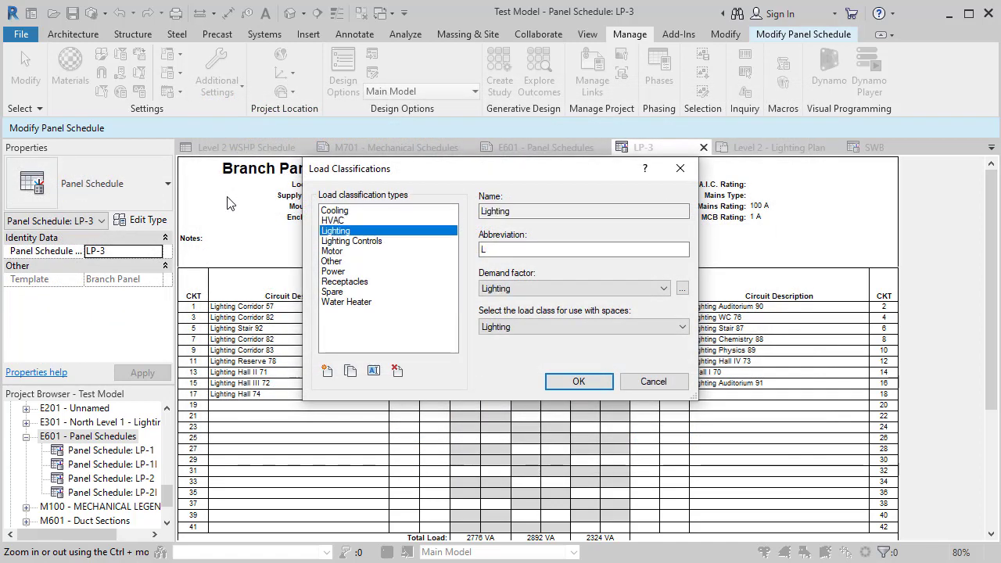
pyautogui.press('Down')
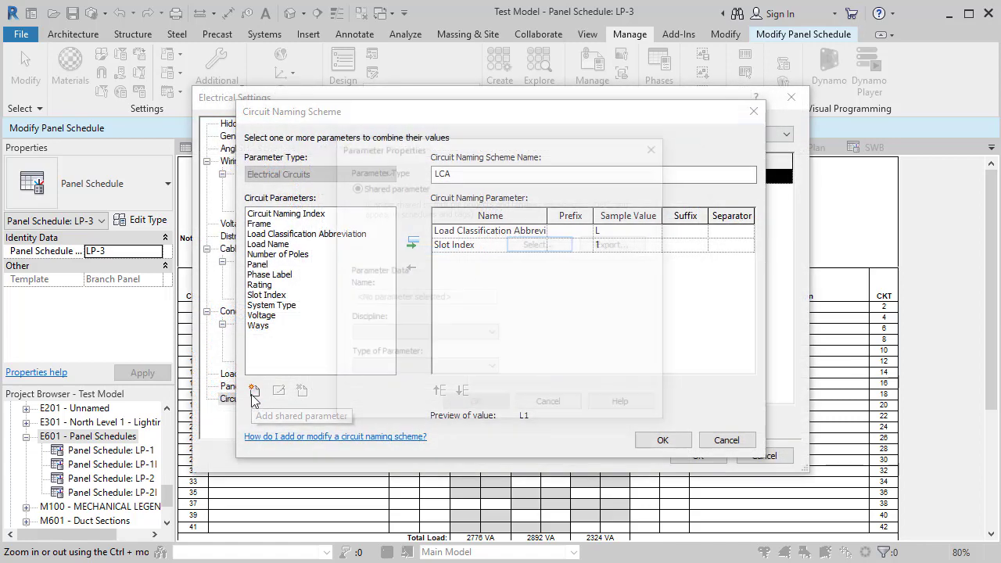
# - Try to add a shared parameter to the LCA circuit naming scheme
pyautogui.click(254, 390)
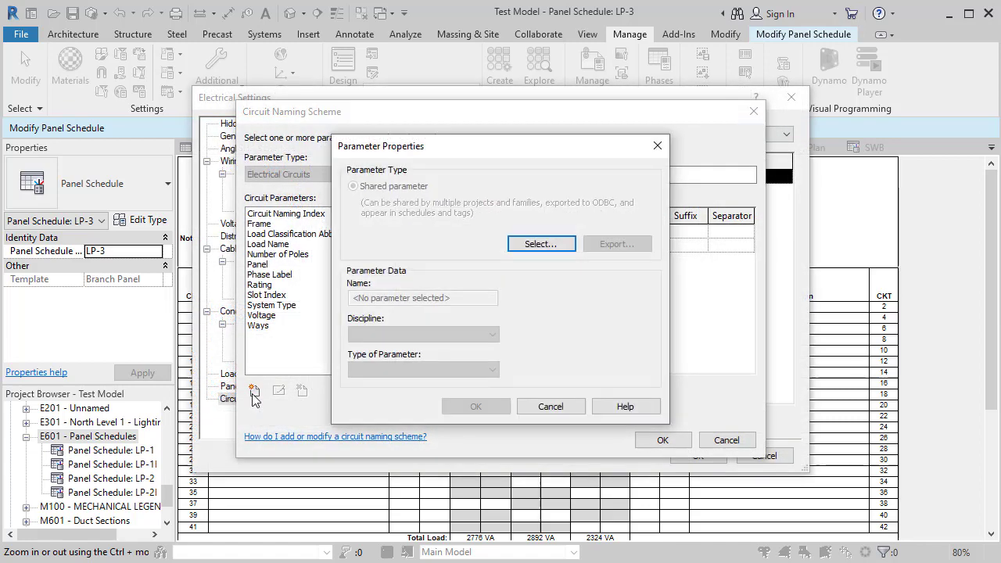
pyautogui.click(540, 244)
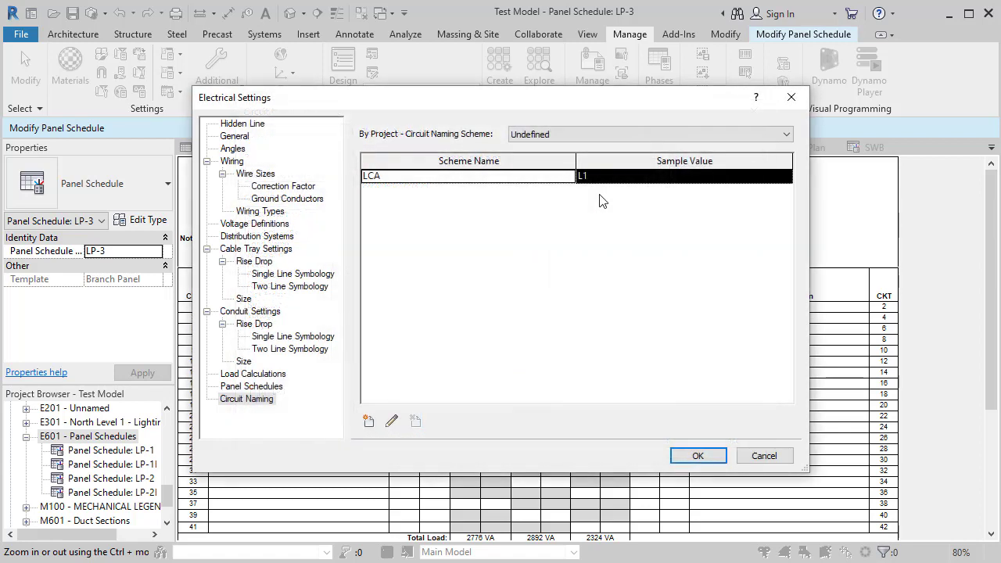
# - Set the By Project circuit naming scheme to LCA, and set panel LP-3's Circuit Naming to Standard
pyautogui.click(598, 136)
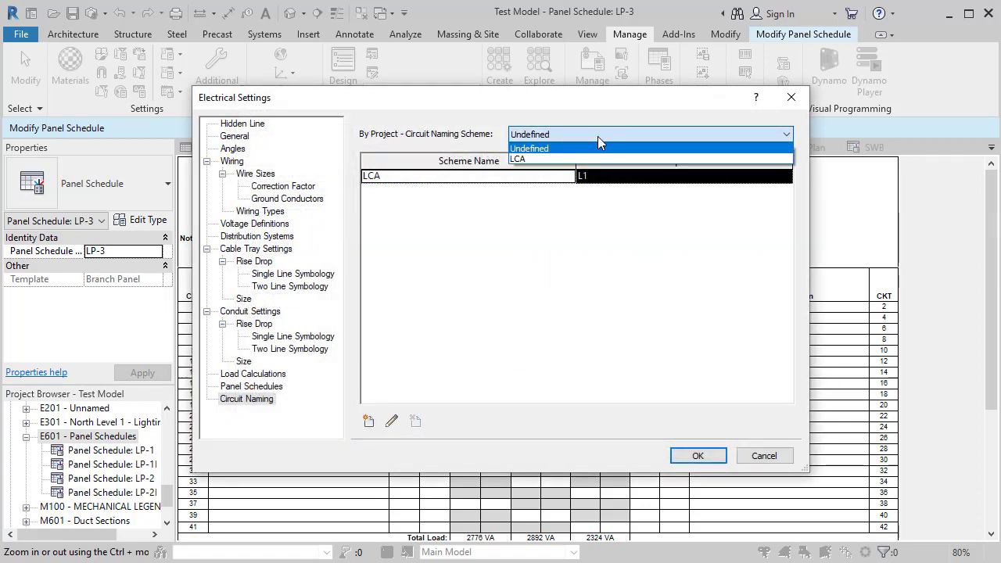
pyautogui.click(598, 159)
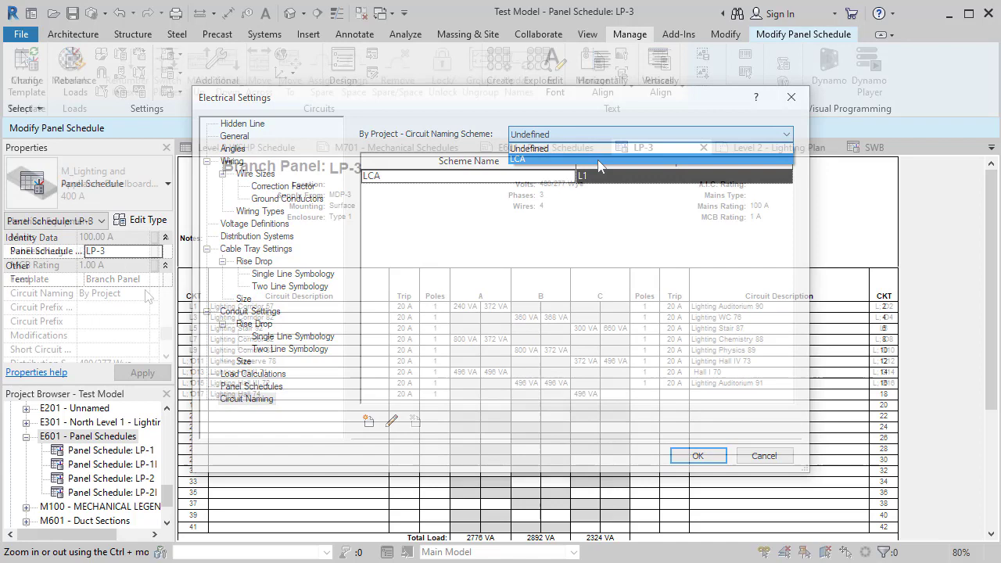
pyautogui.click(142, 294)
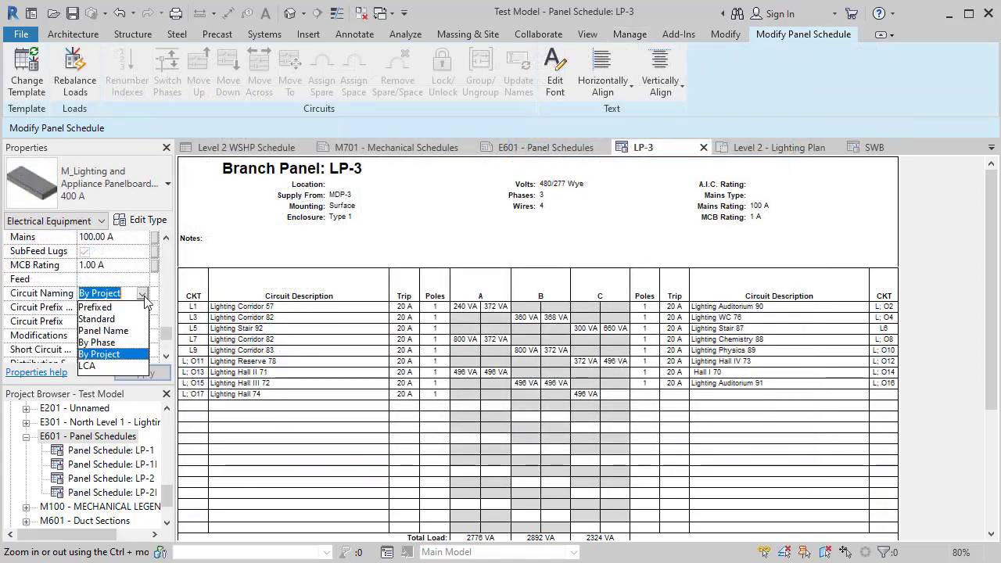
pyautogui.click(109, 320)
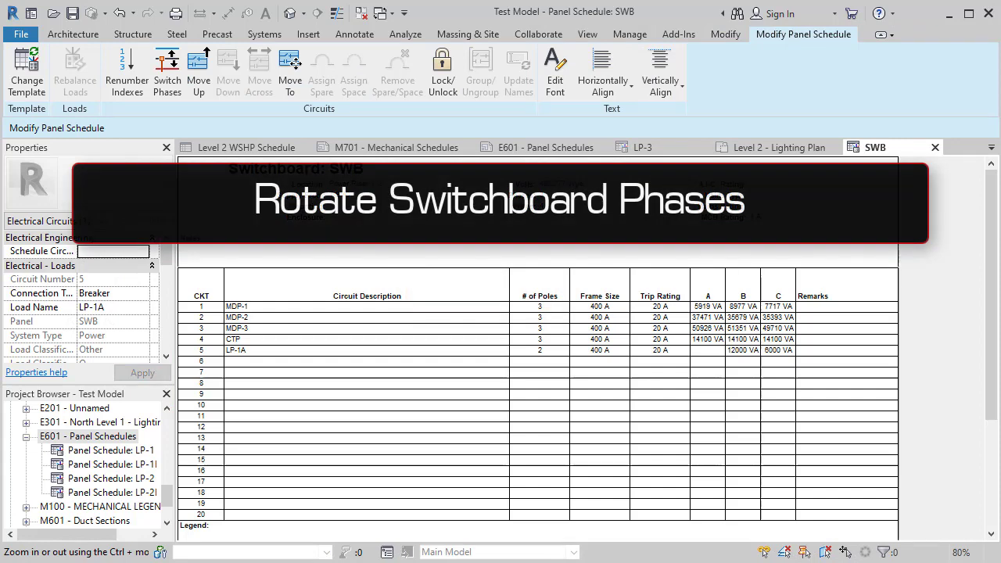
# - Rotate the phases of circuit LP-1A in the SWB switchboard schedule repeatedly, ending on phases B and C
pyautogui.click(168, 69)
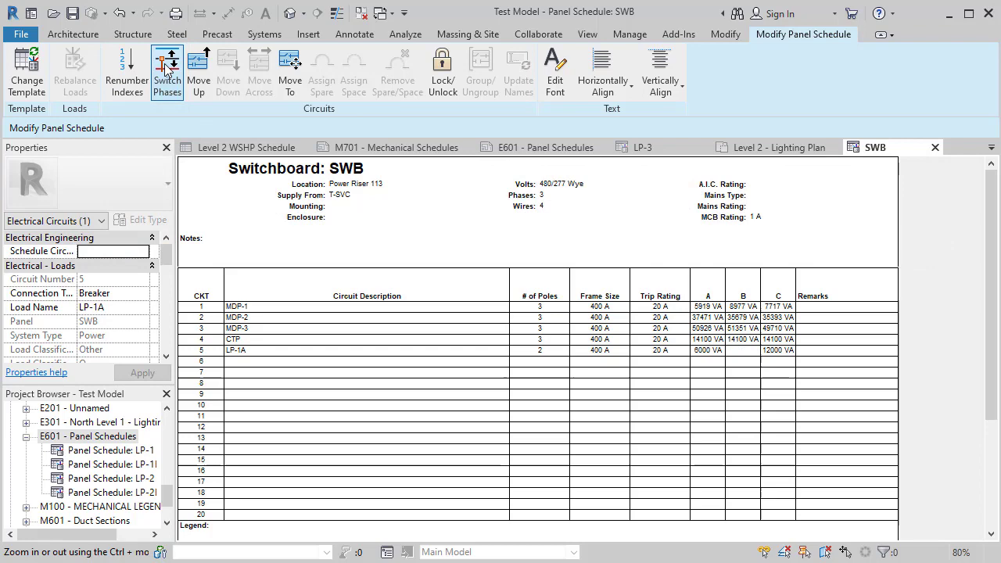
pyautogui.click(168, 69)
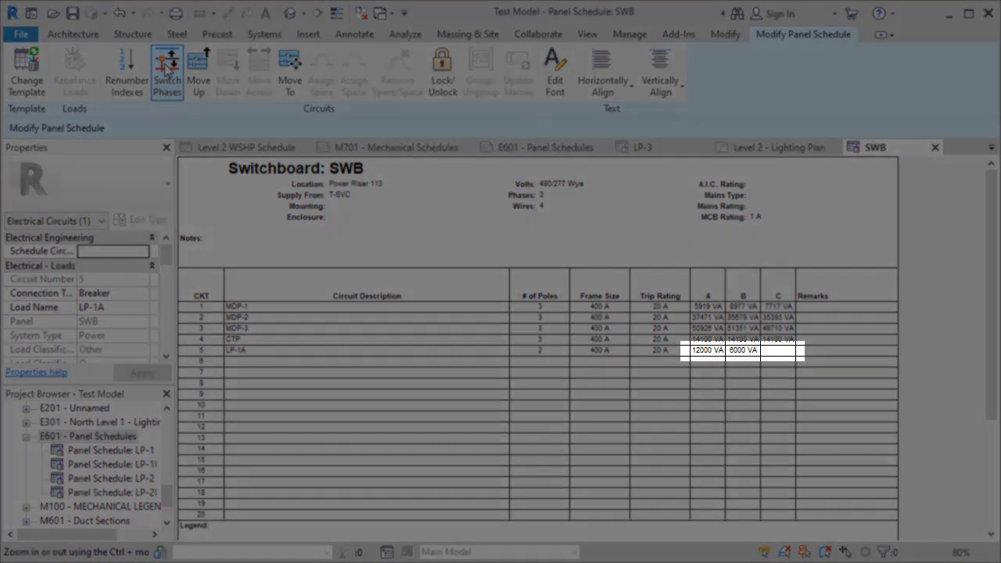
pyautogui.click(167, 69)
pyautogui.click(167, 69)
pyautogui.click(167, 68)
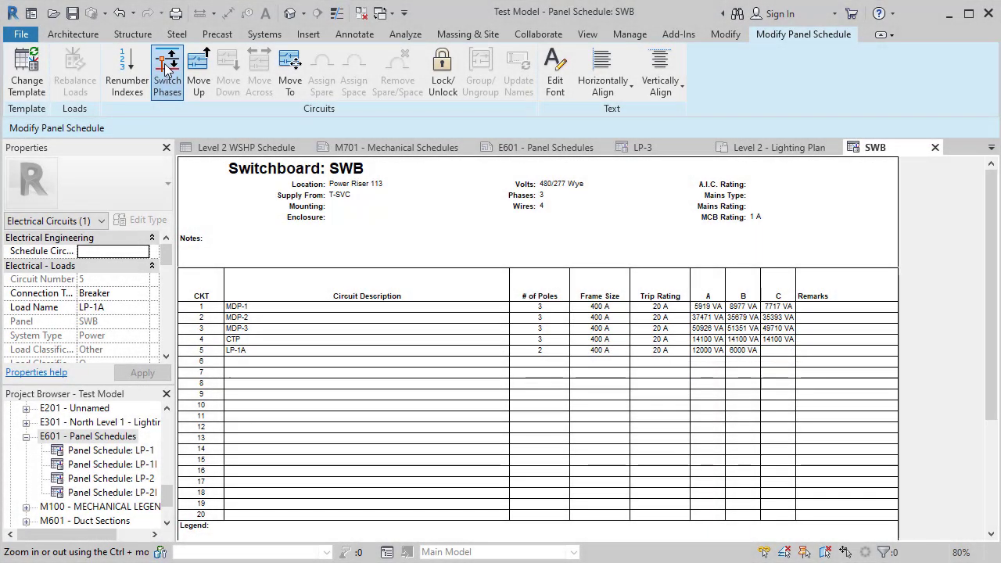
pyautogui.click(167, 69)
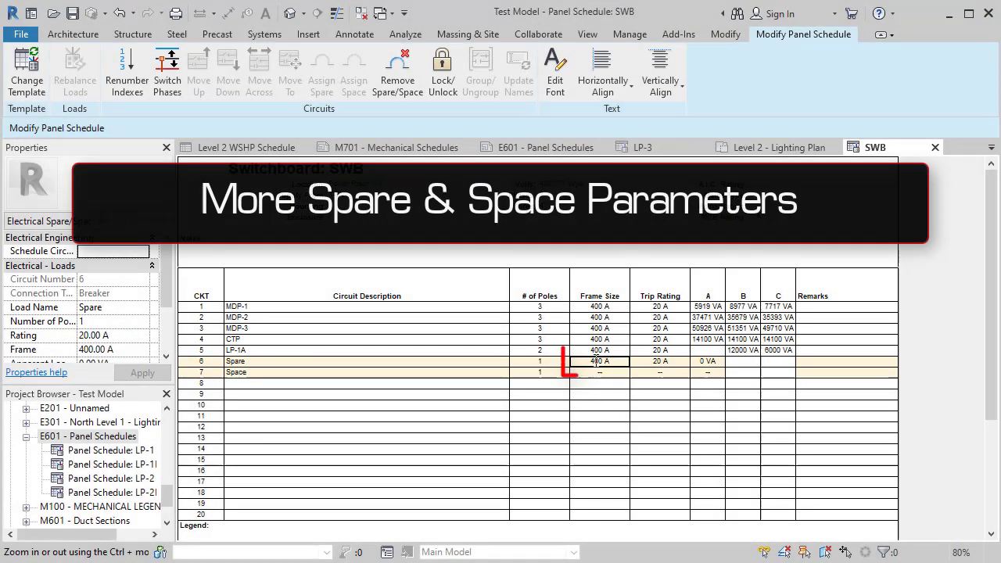
# - Set the Spare circuit's frame size to 200 A and the Space circuit's number of poles to 3
pyautogui.write('200')
pyautogui.press('Return')
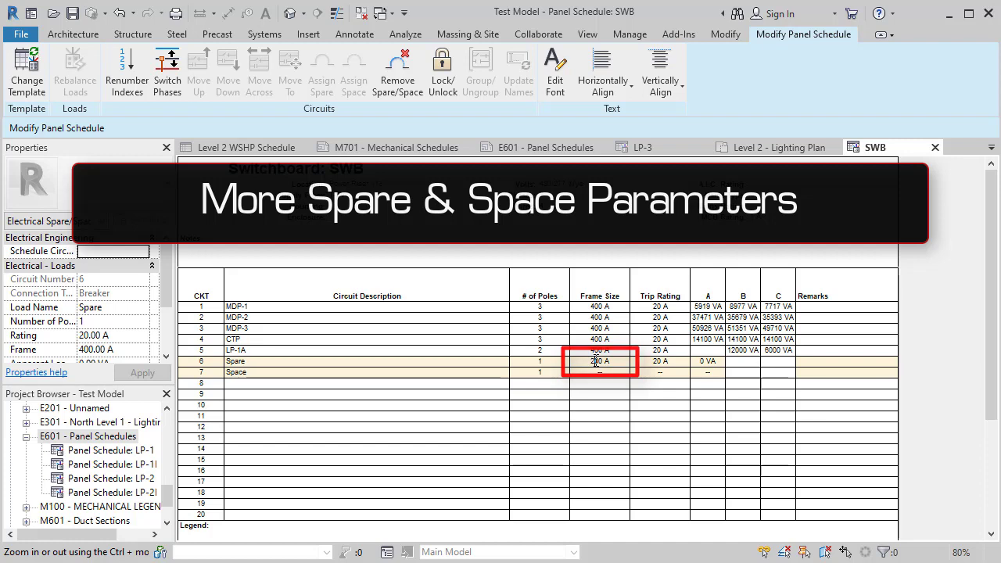
pyautogui.click(548, 372)
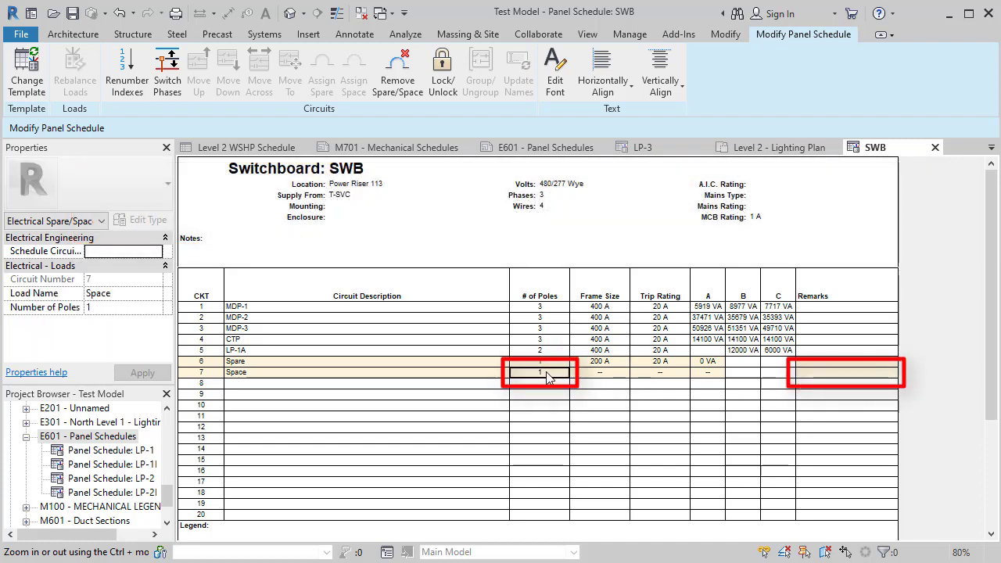
pyautogui.write('3')
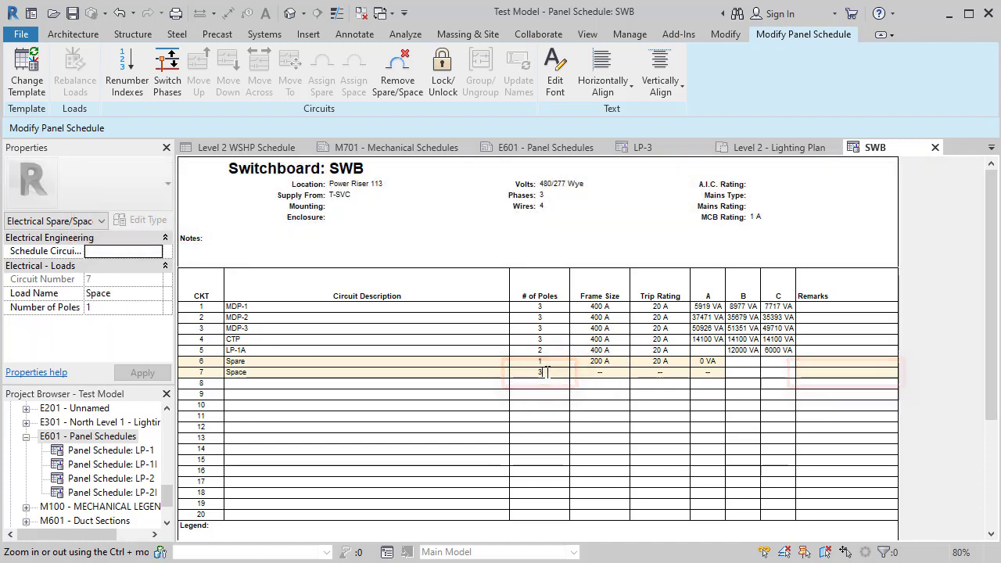
pyautogui.press('Return')
# - Enter "Notes" as the remark for the Space circuit and select that circuit's number cell
pyautogui.click(816, 371)
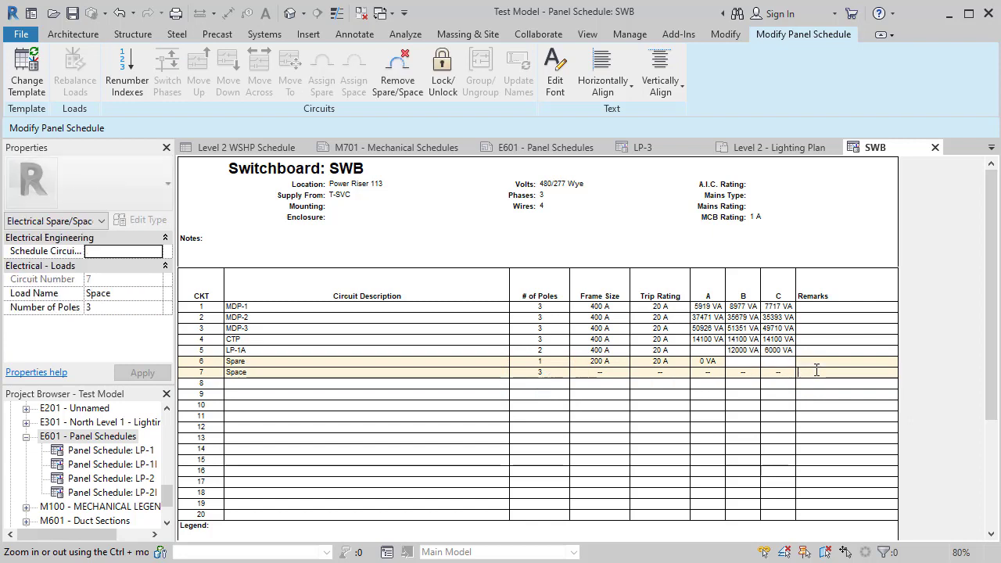
pyautogui.write('Notes')
pyautogui.press('Return')
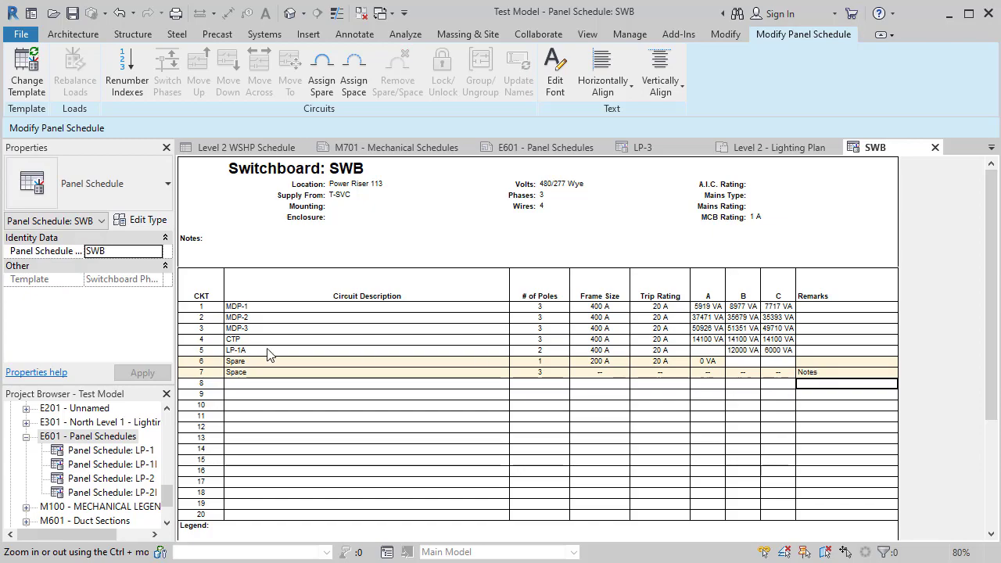
pyautogui.click(196, 374)
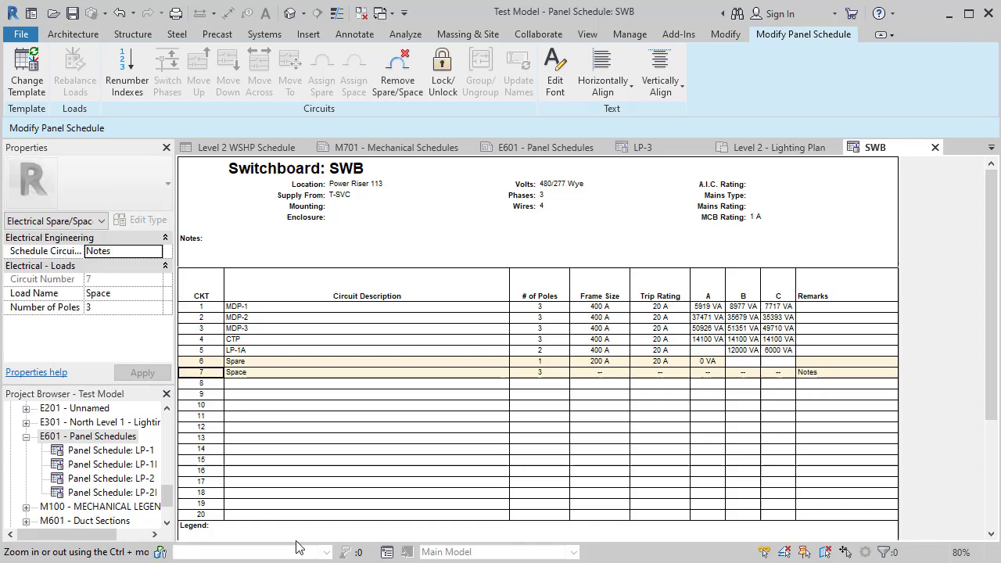